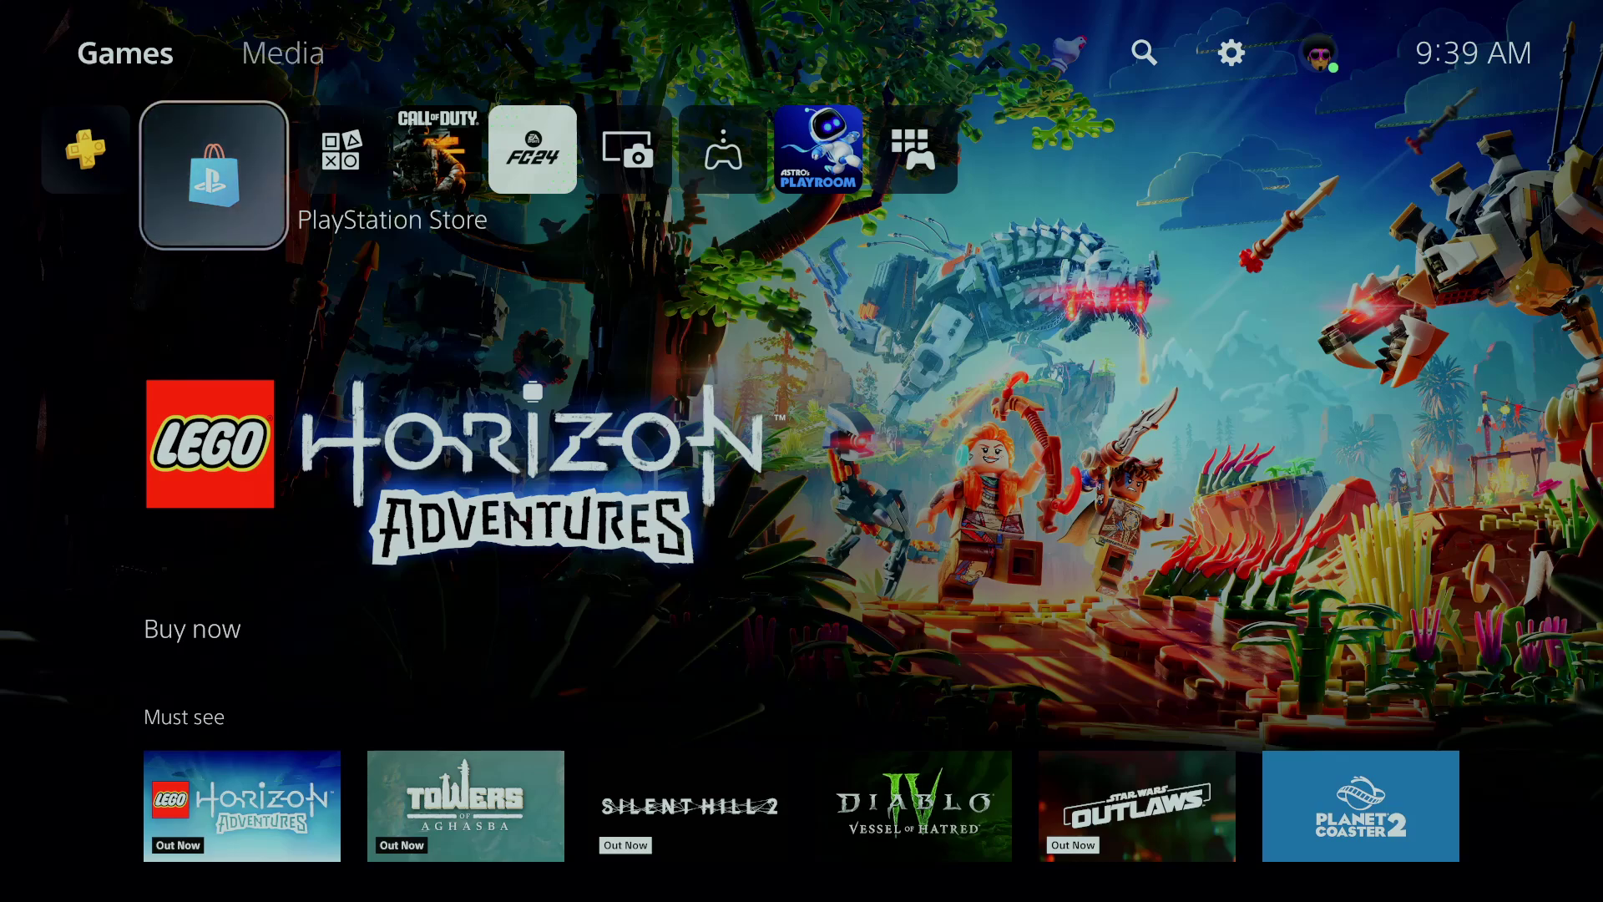
Open Settings from the home screen and enter the System category.
key("Up")
key("Right")
key("Right")
key("Right")
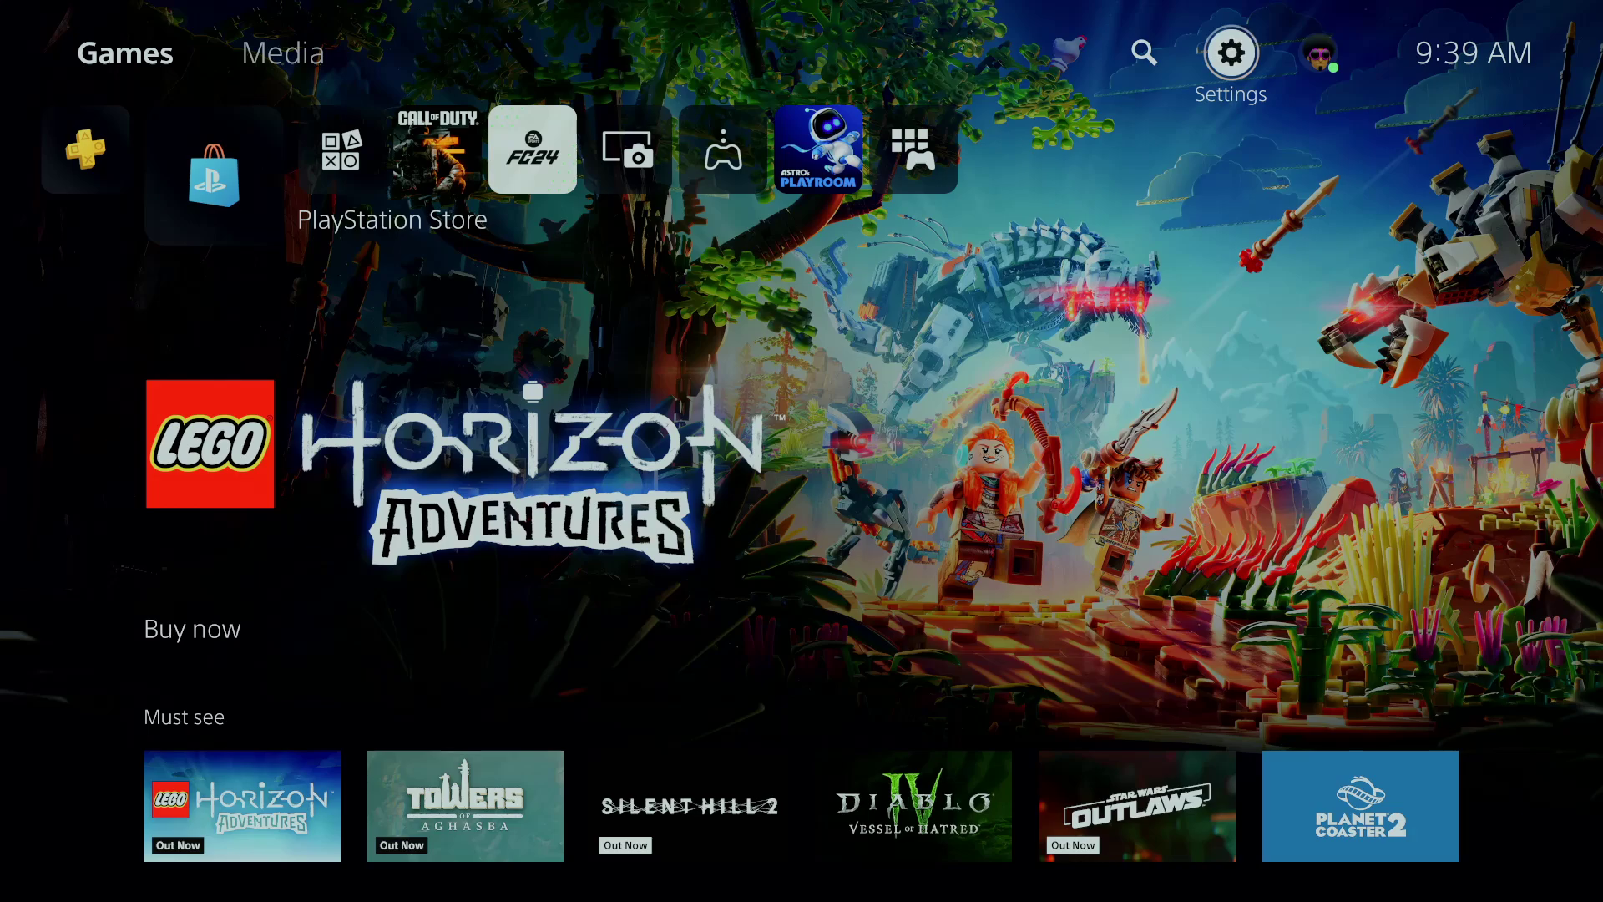
key("Return")
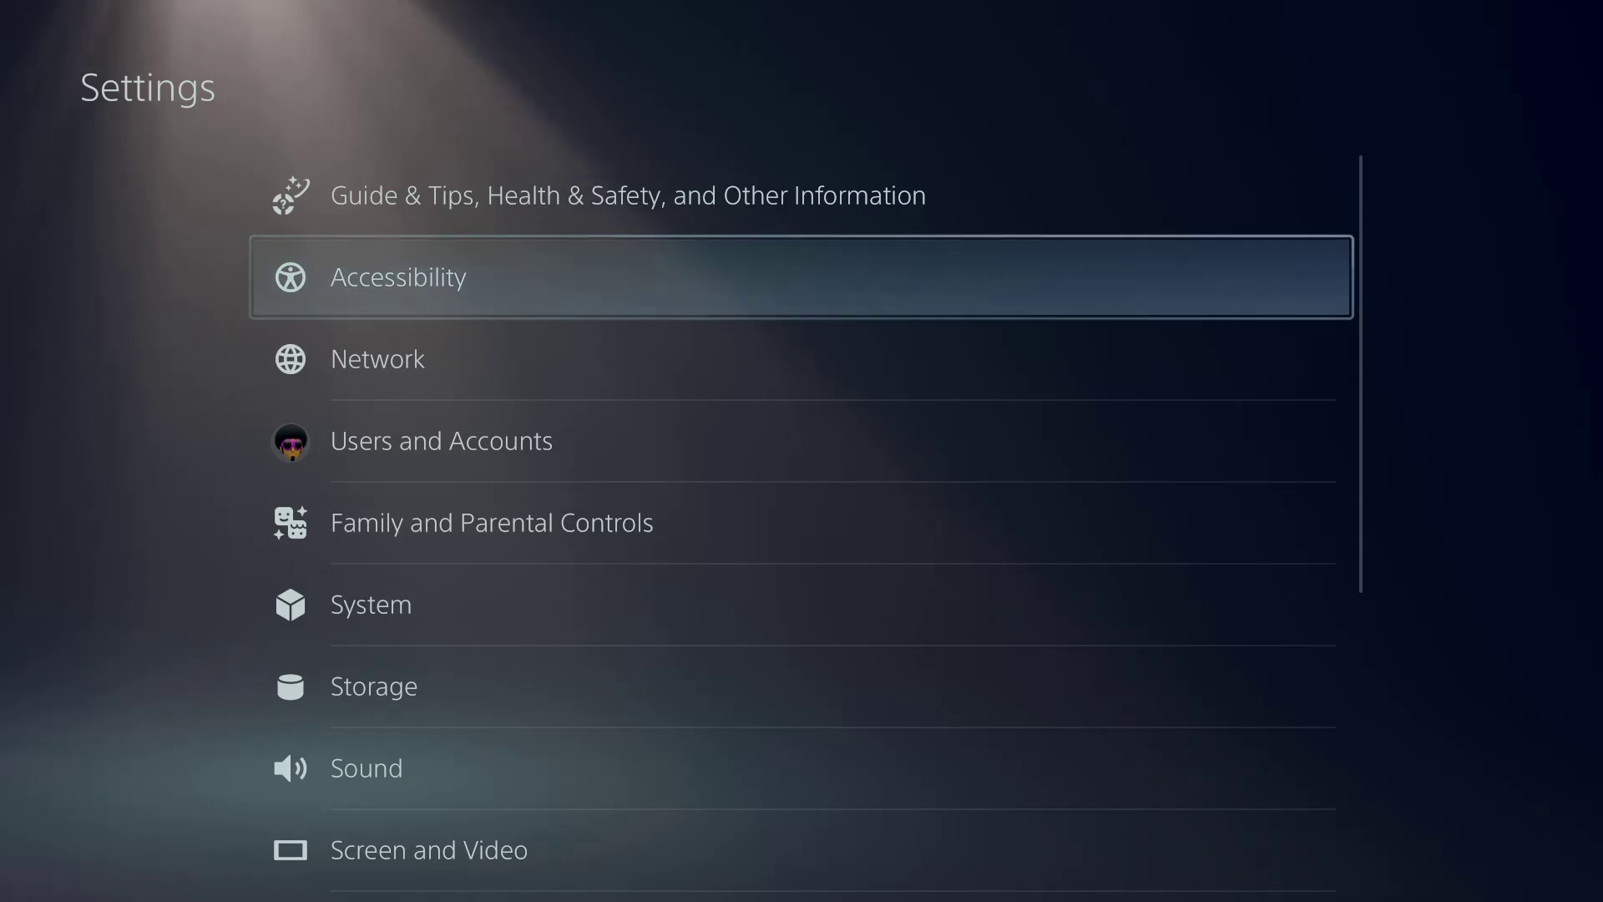
key("Down")
key("Down")
key("Down")
key("Down")
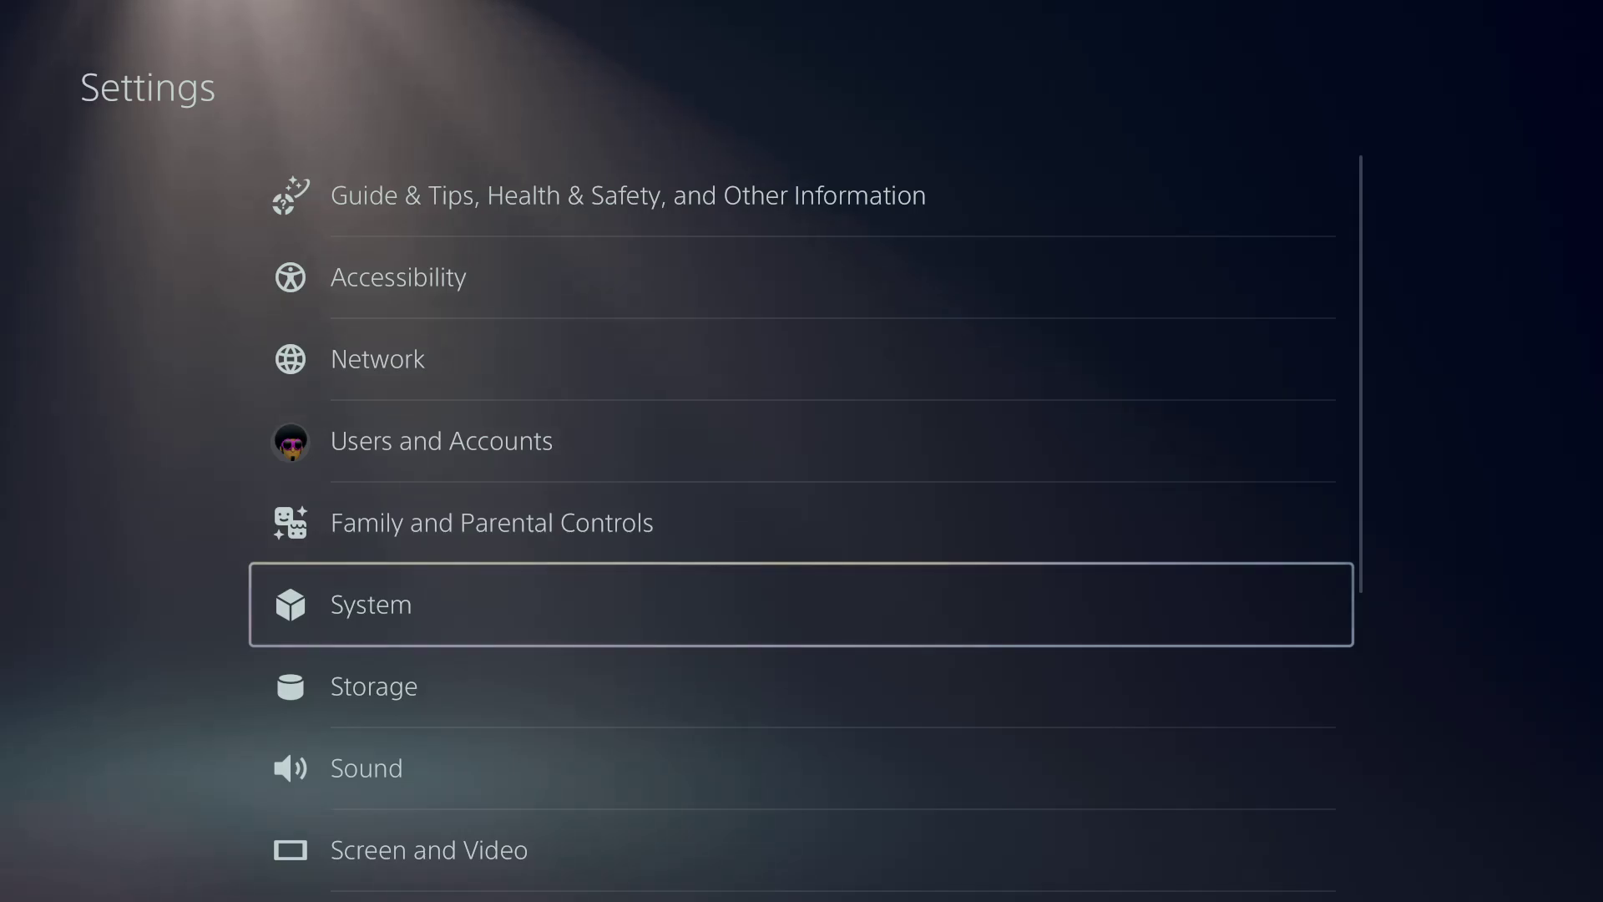
key("Return")
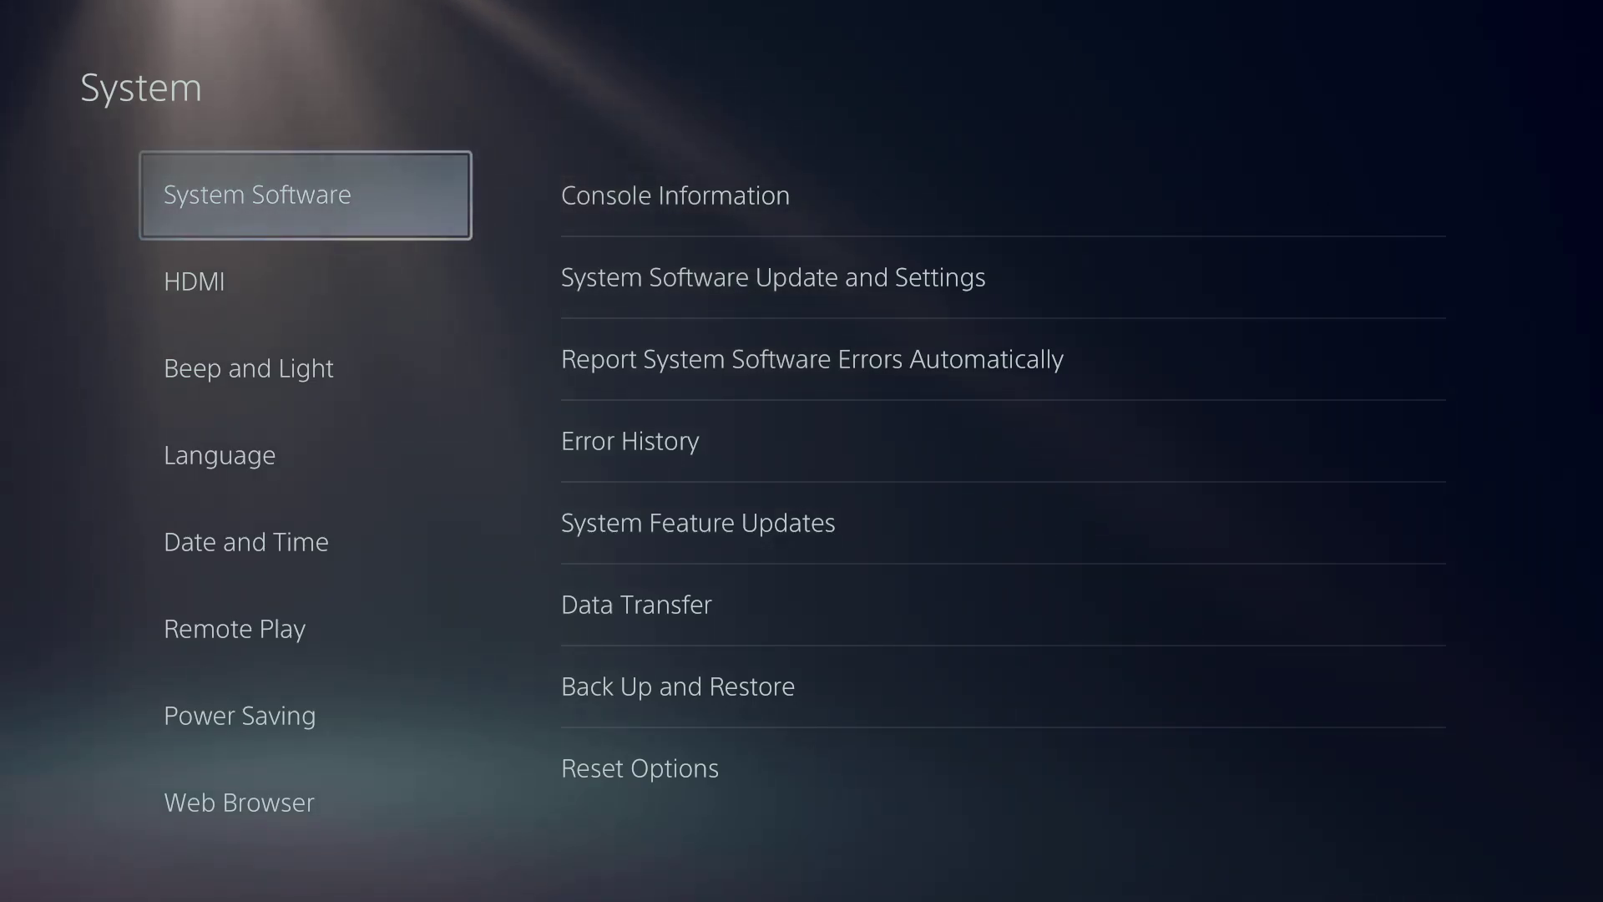
Open System Software Update and Settings from the System Software pane.
key("Right")
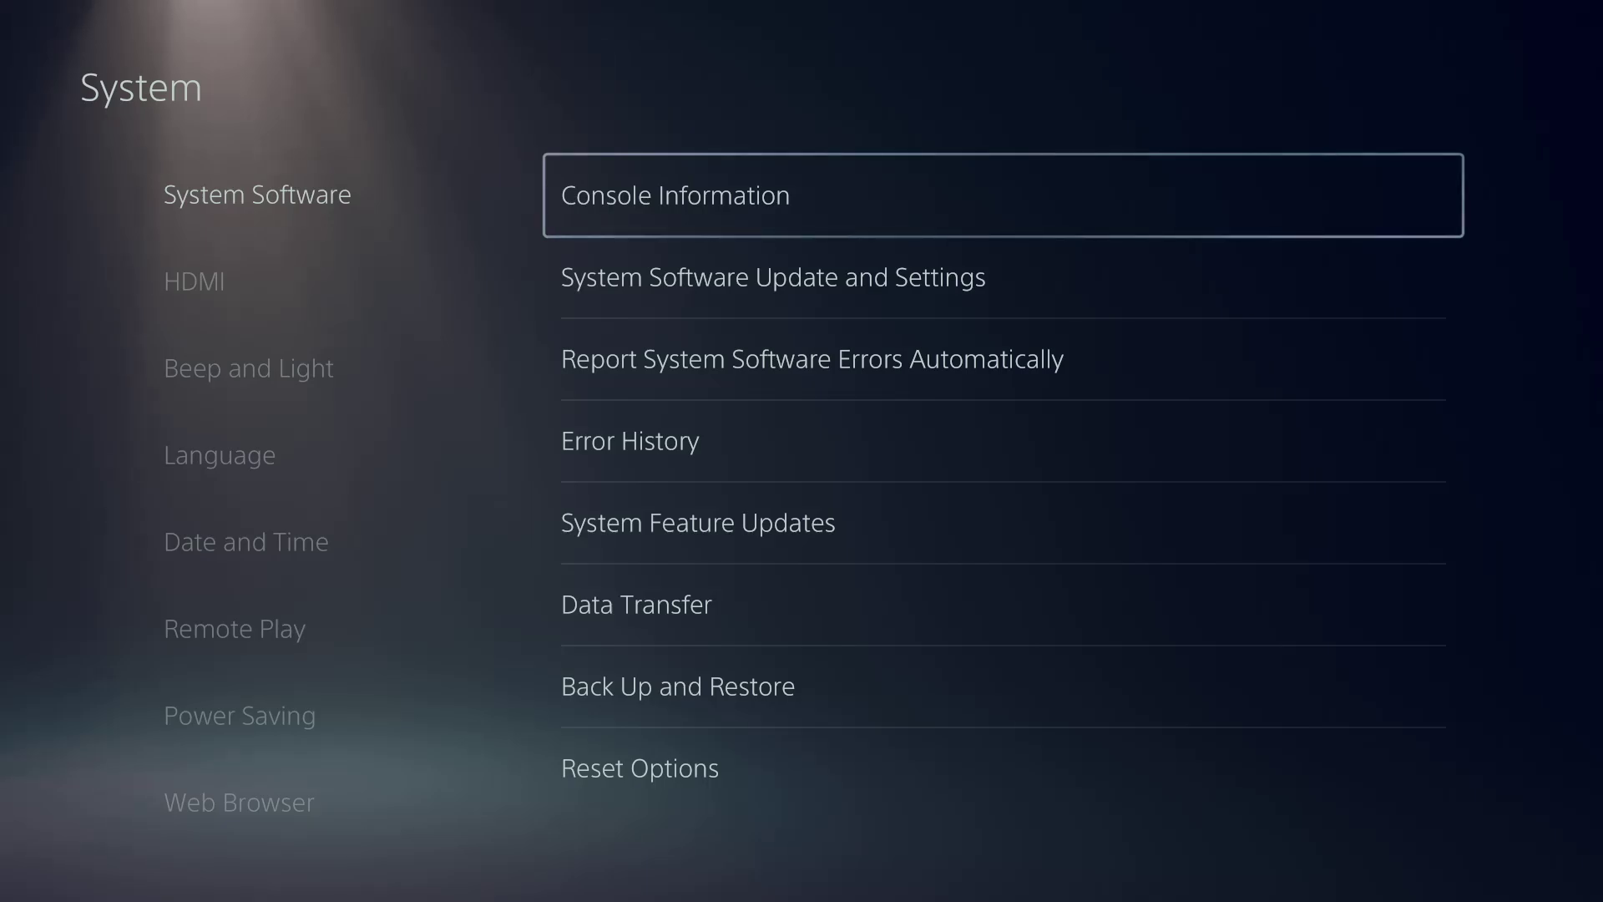
key("Down")
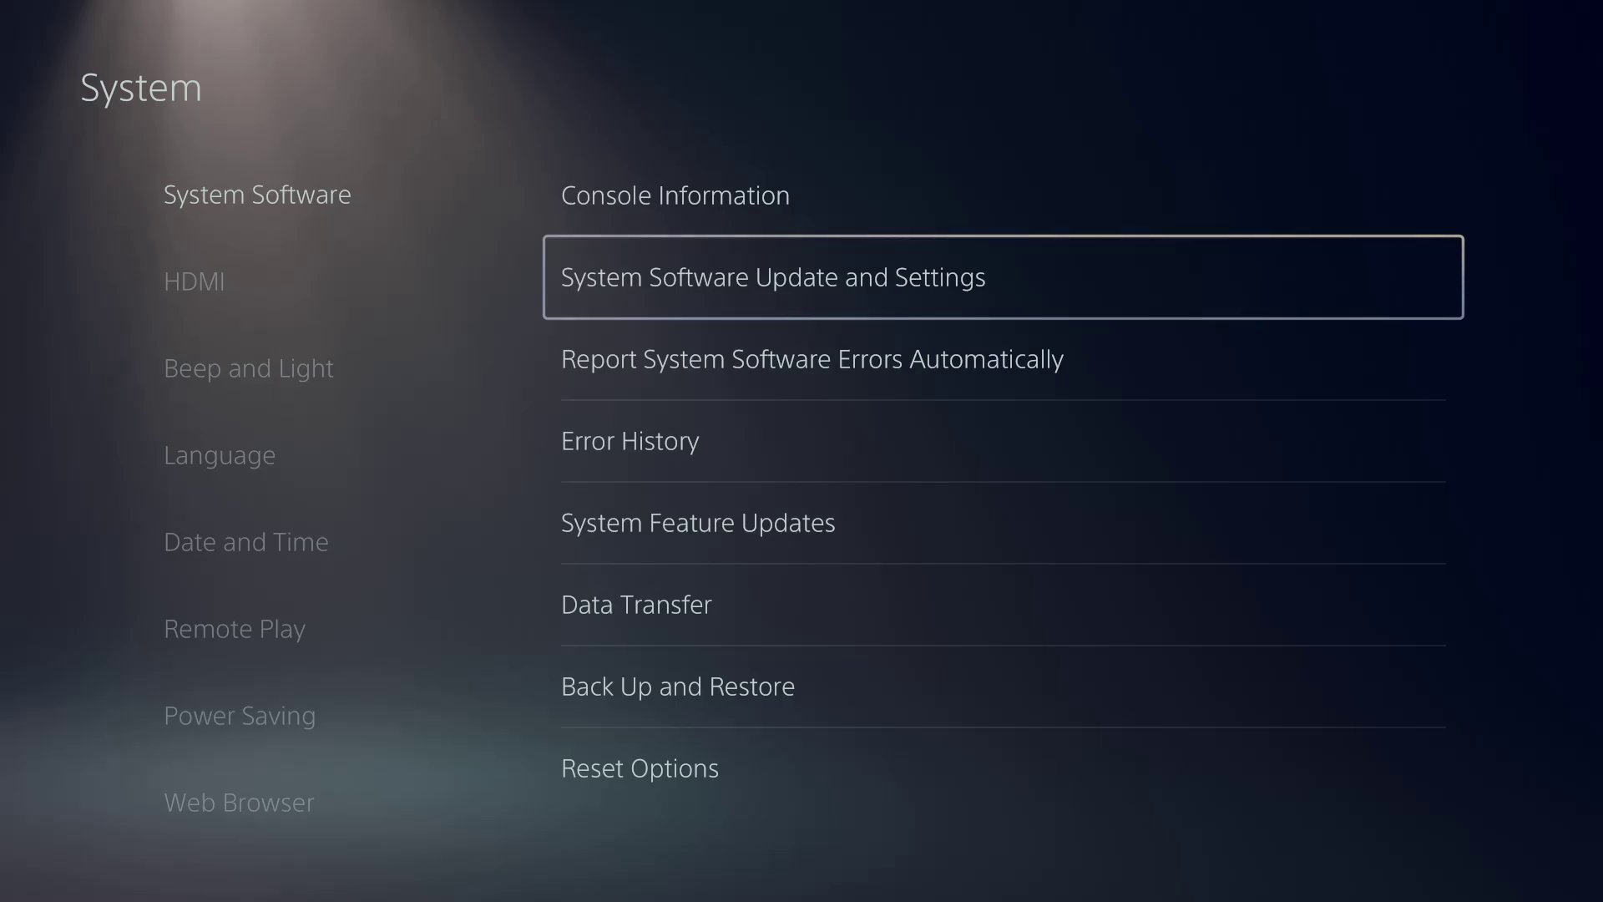
key("Return")
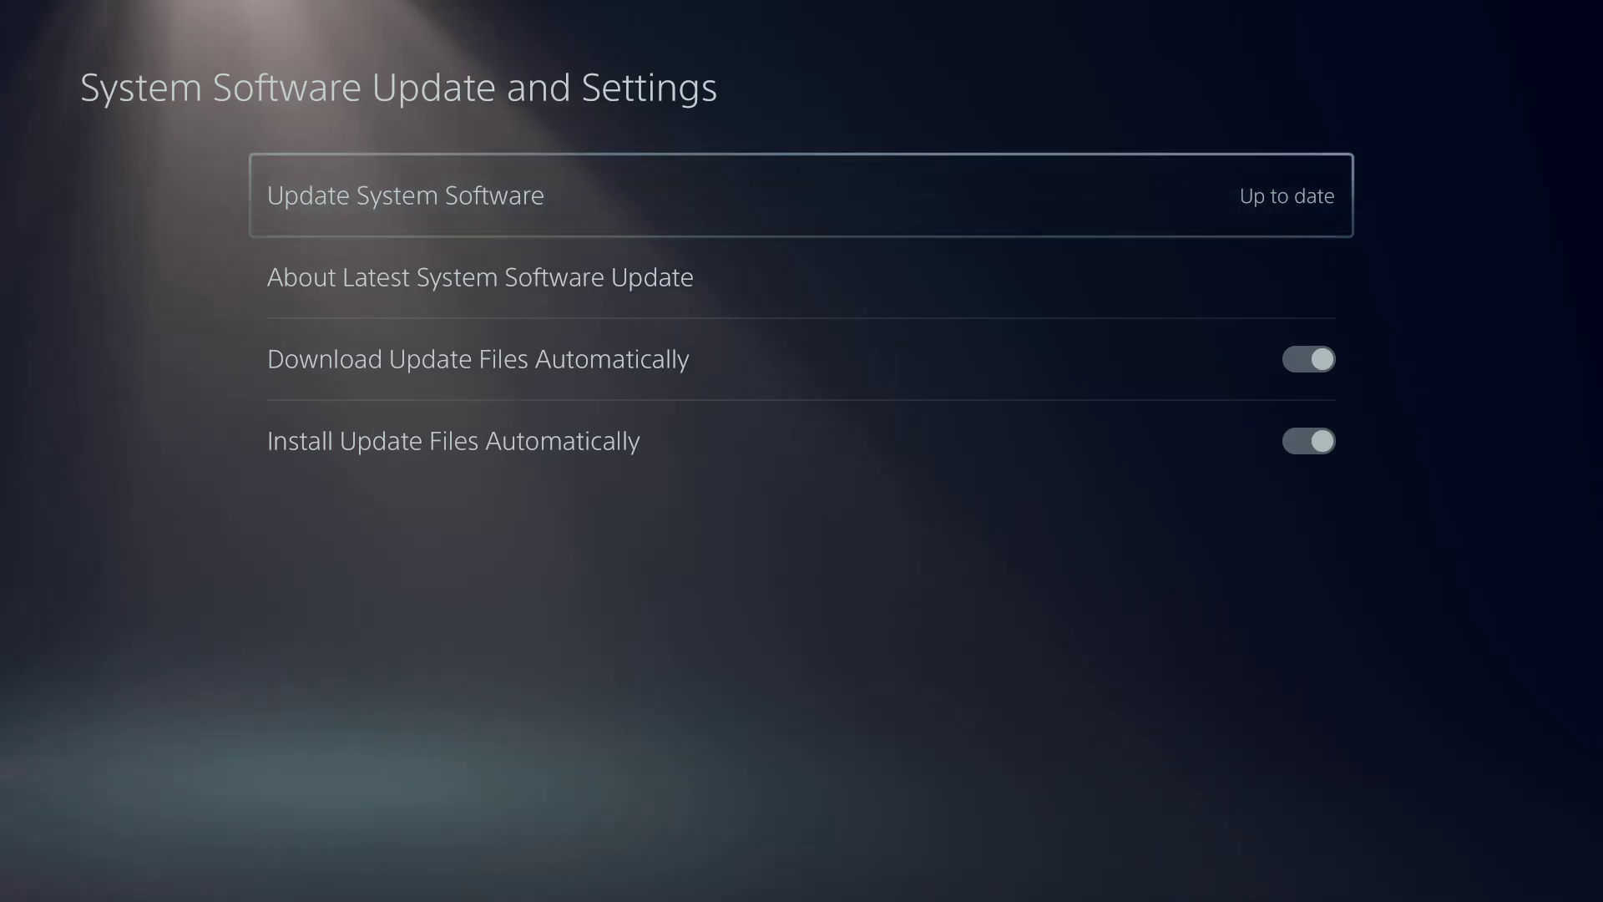
Open Update System Software and review the USB Drive and Internet options.
key("Return")
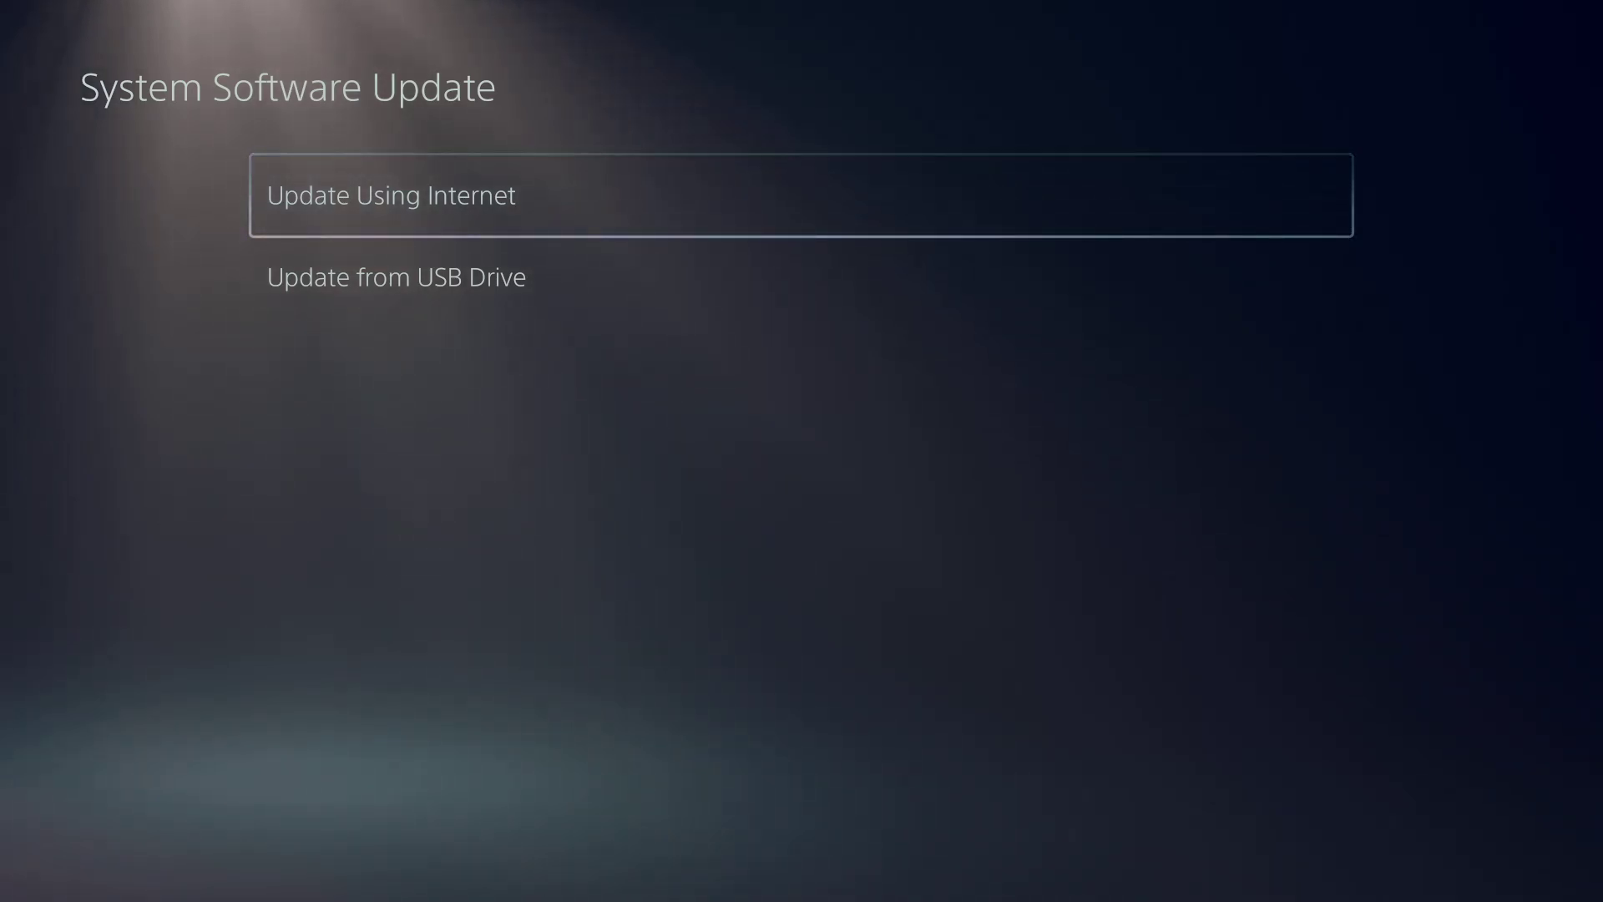
key("Down")
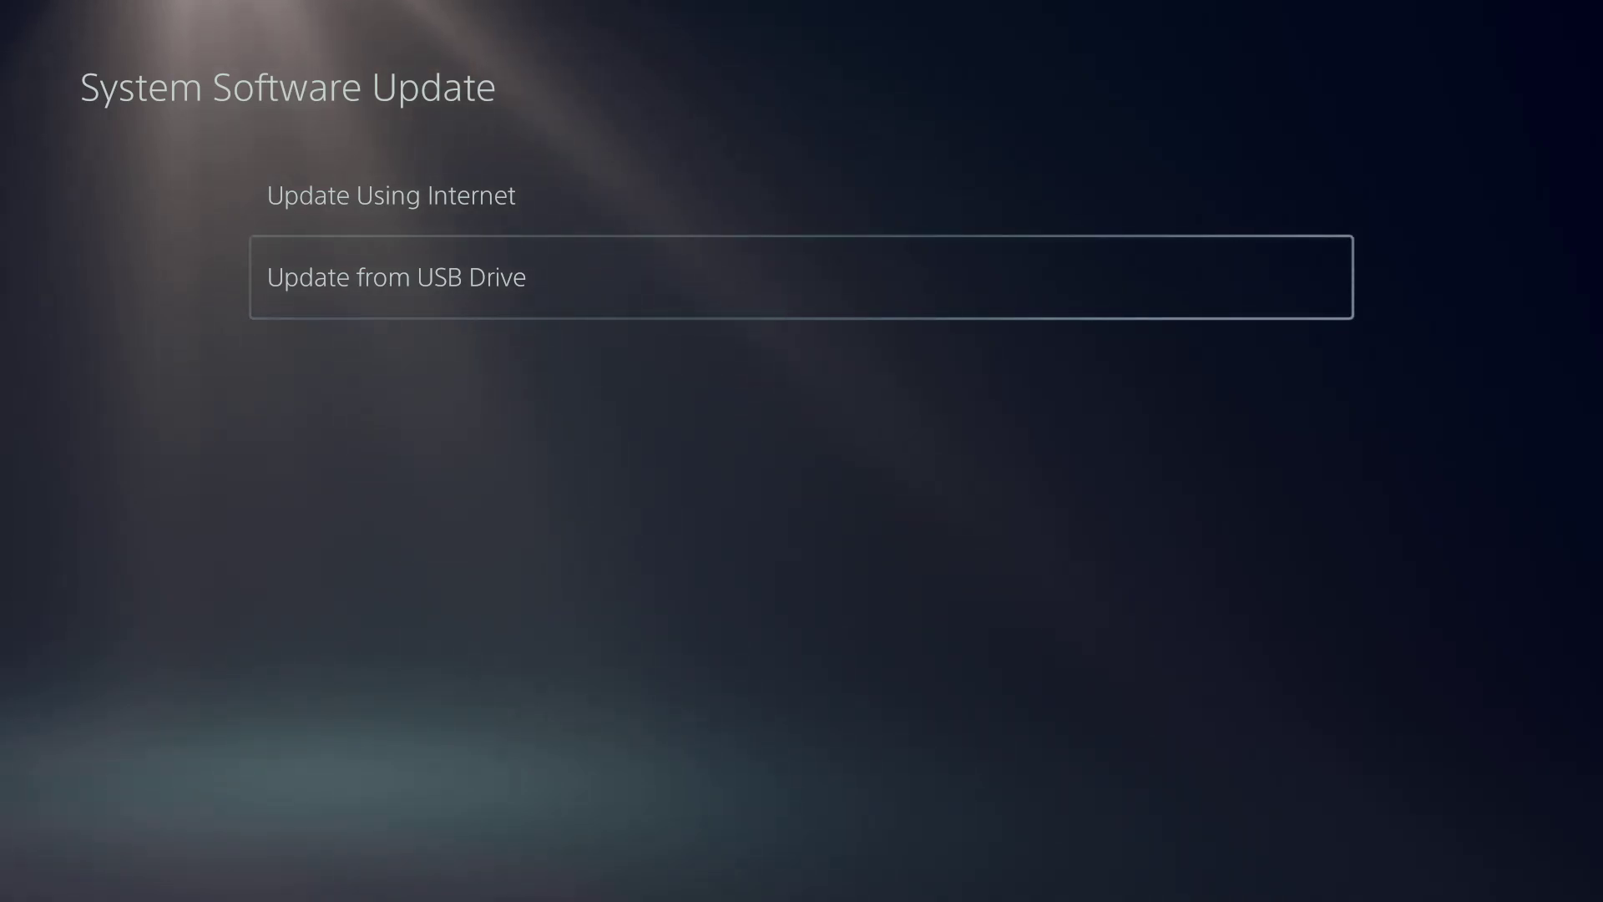
key("Up")
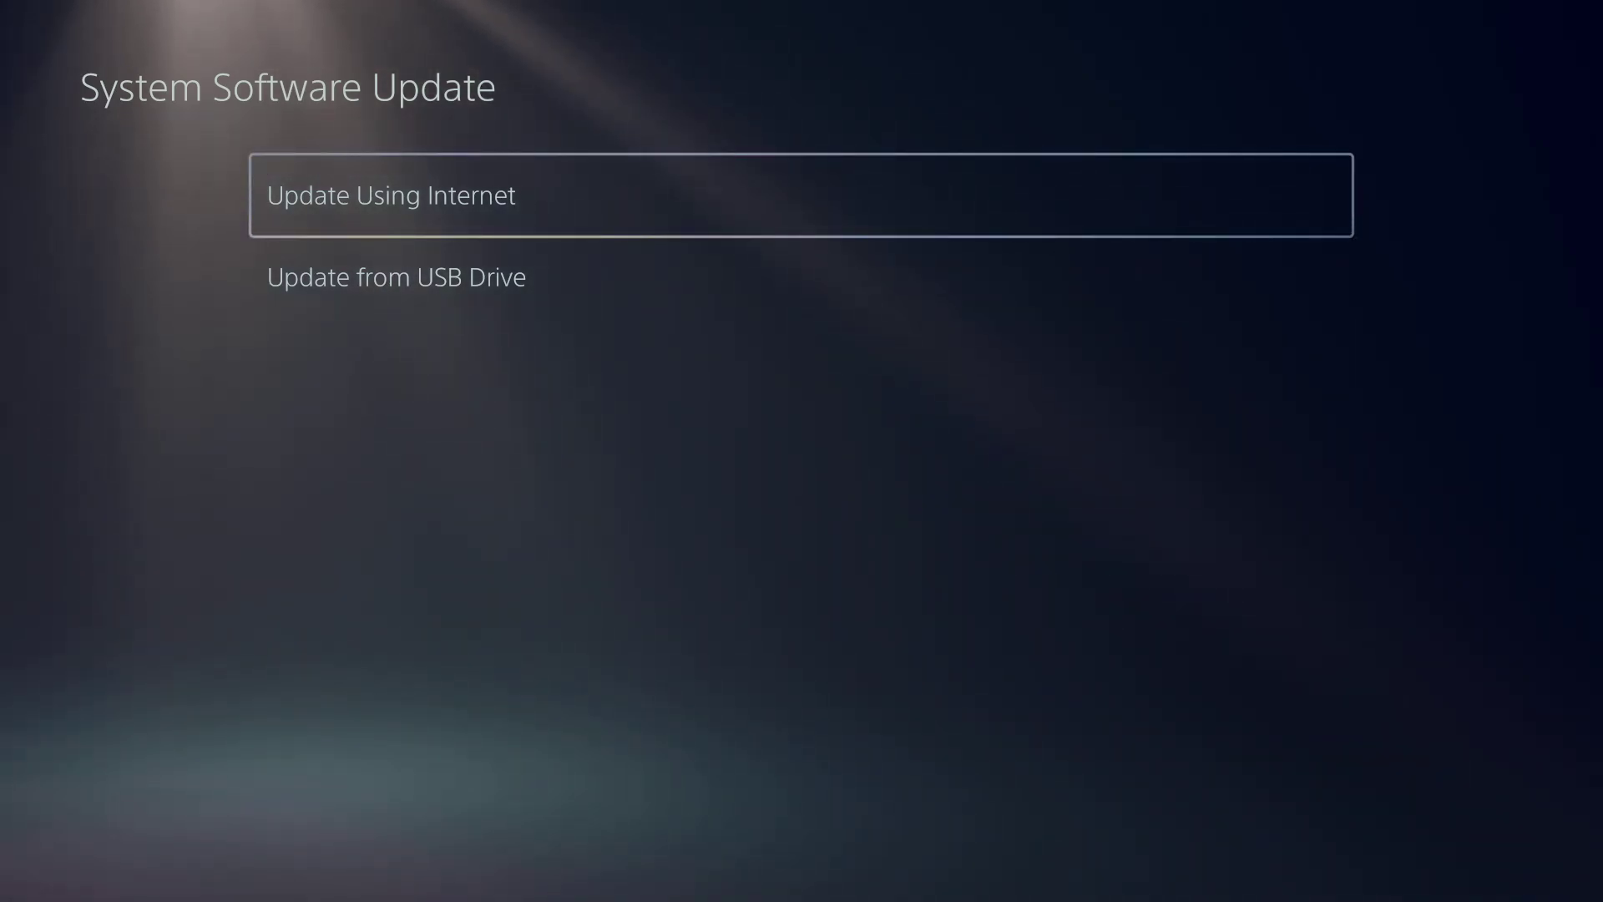
Run Update Using Internet and dismiss the 'latest version' message.
key("Return")
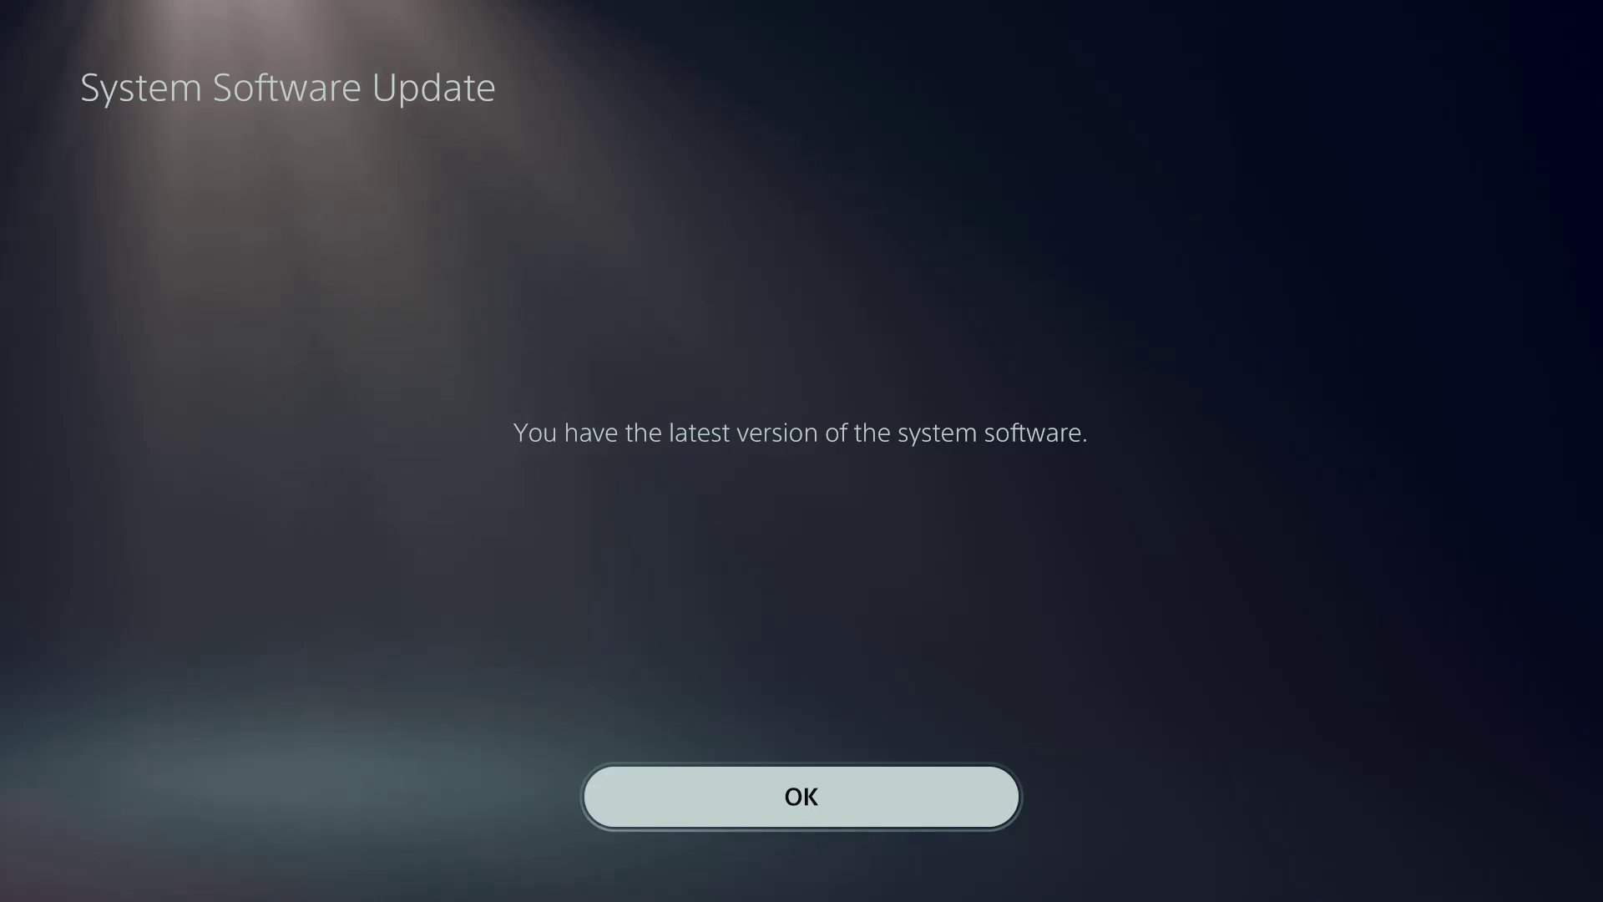
key("Return")
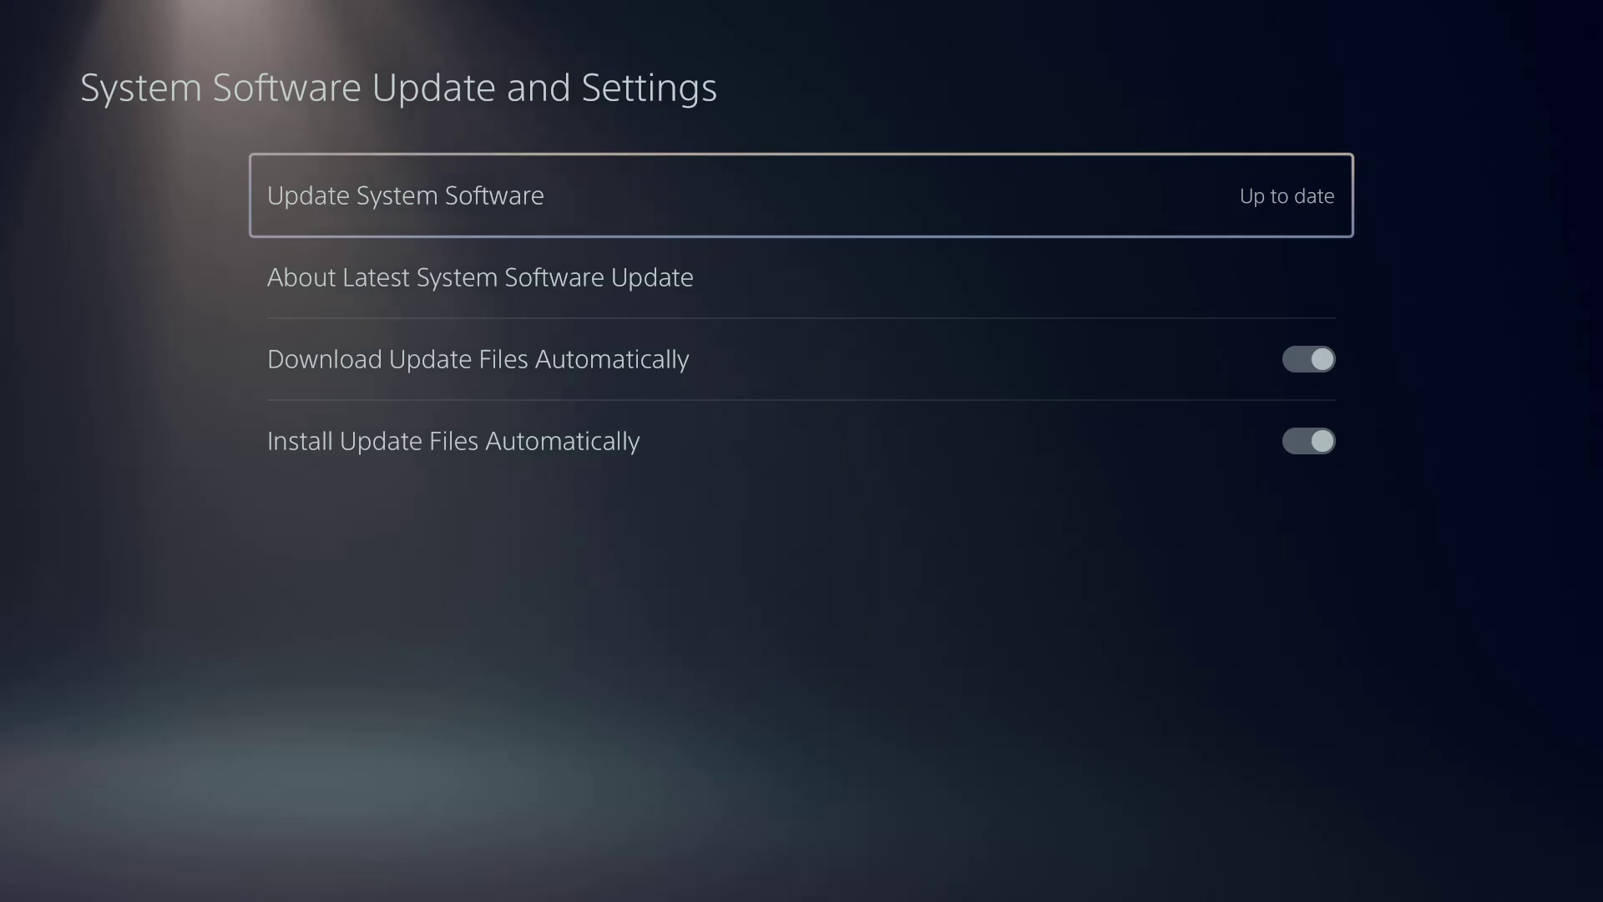
Back out of System Software Update, System and Settings to the home screen.
key("Escape")
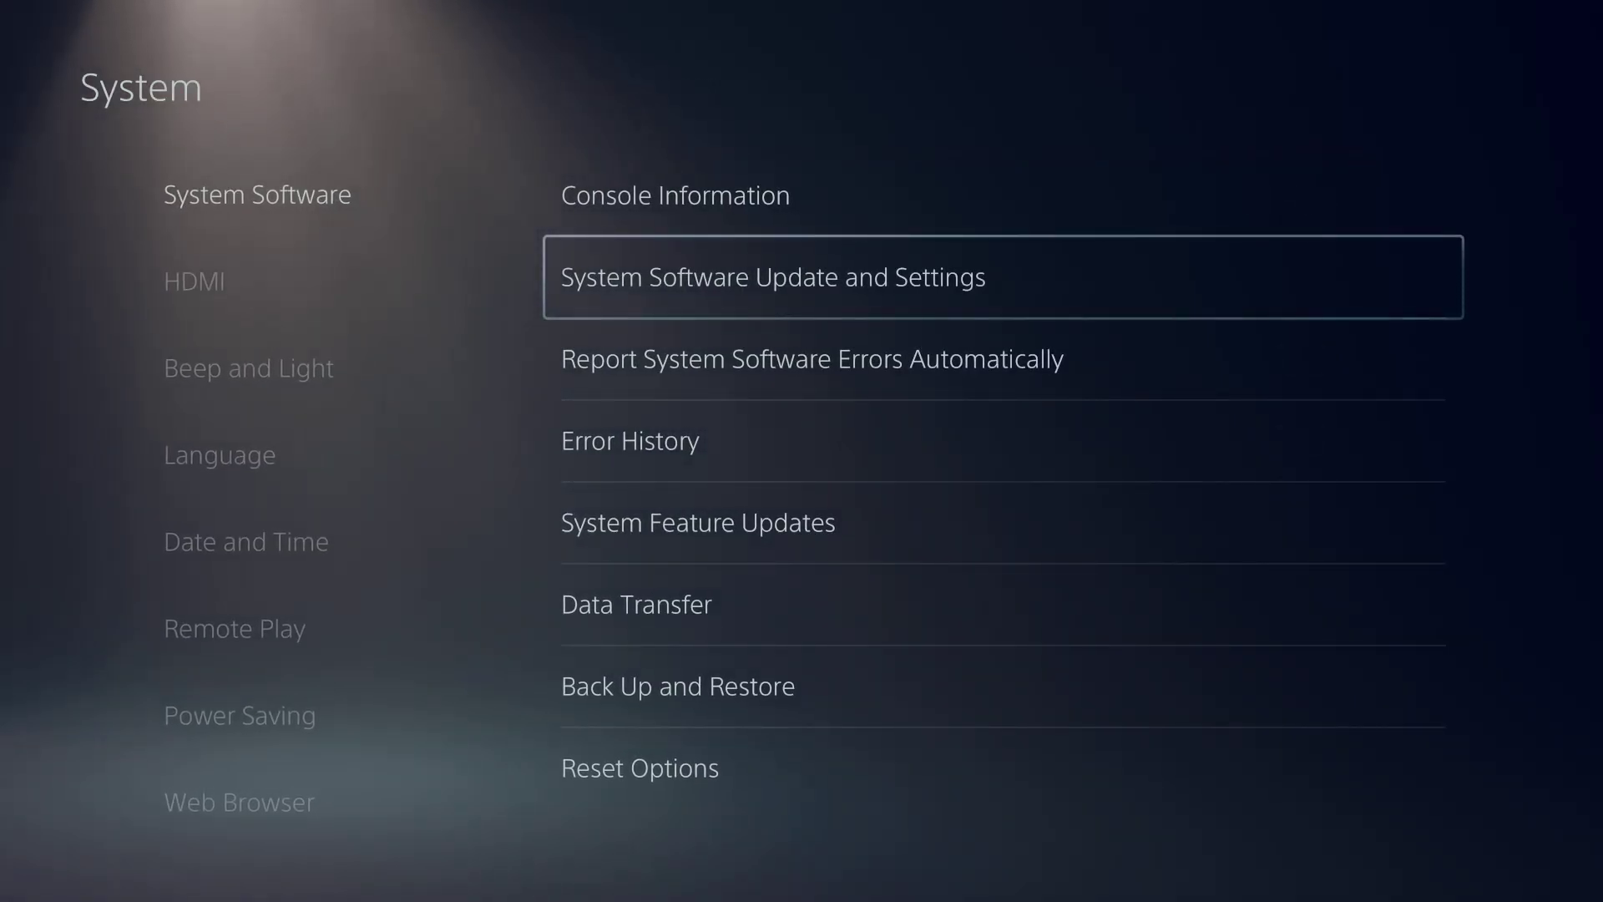
key("Left")
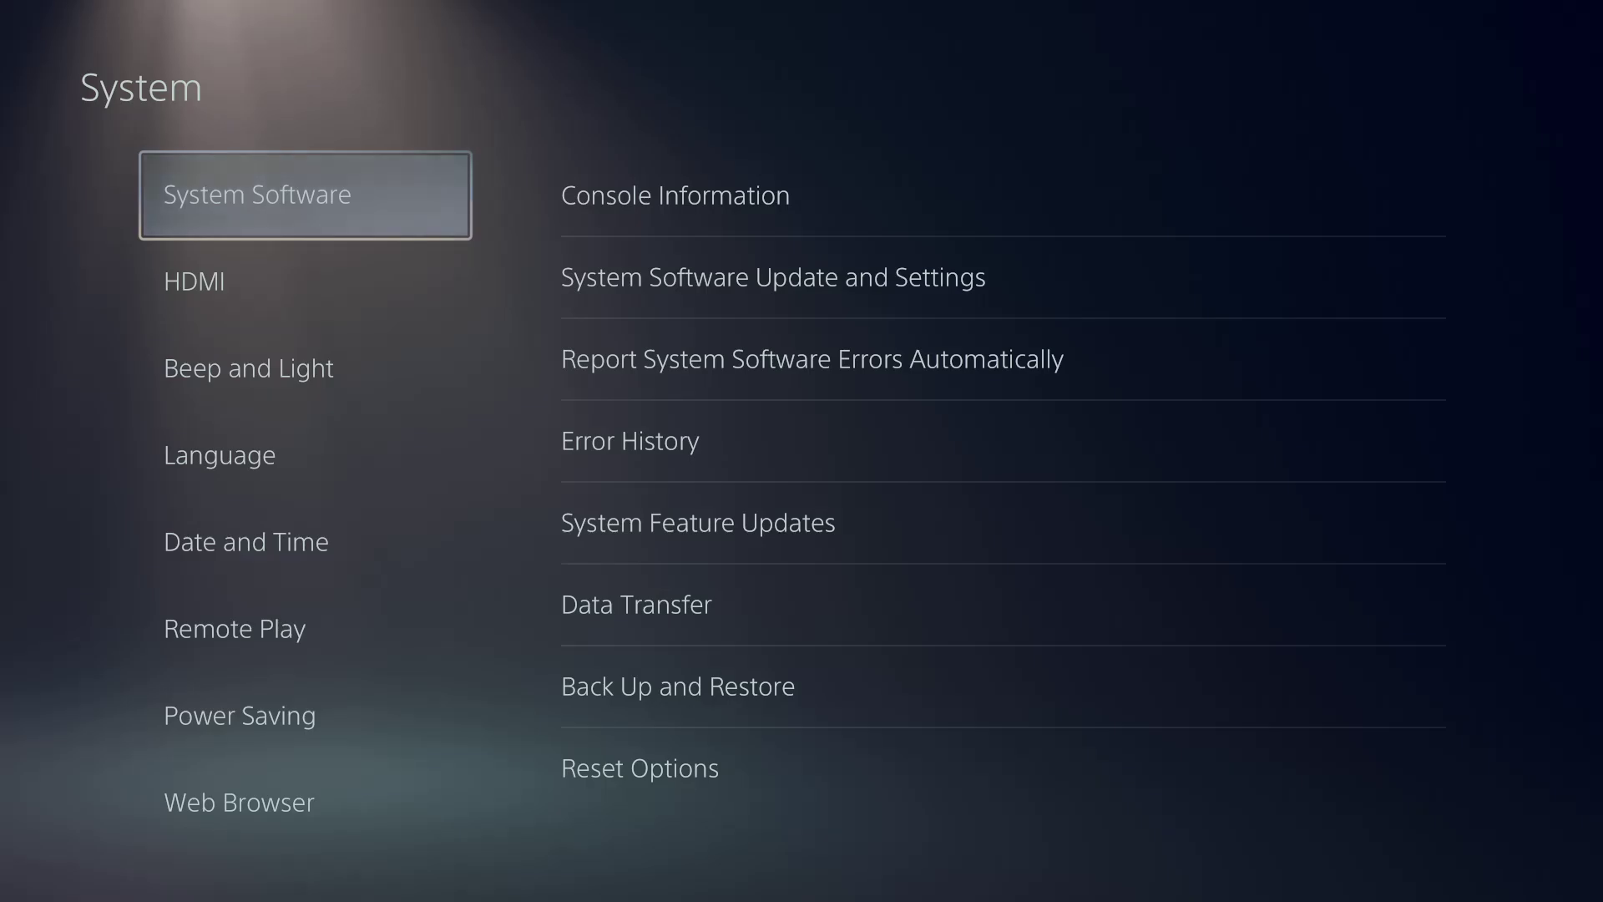
key("Escape")
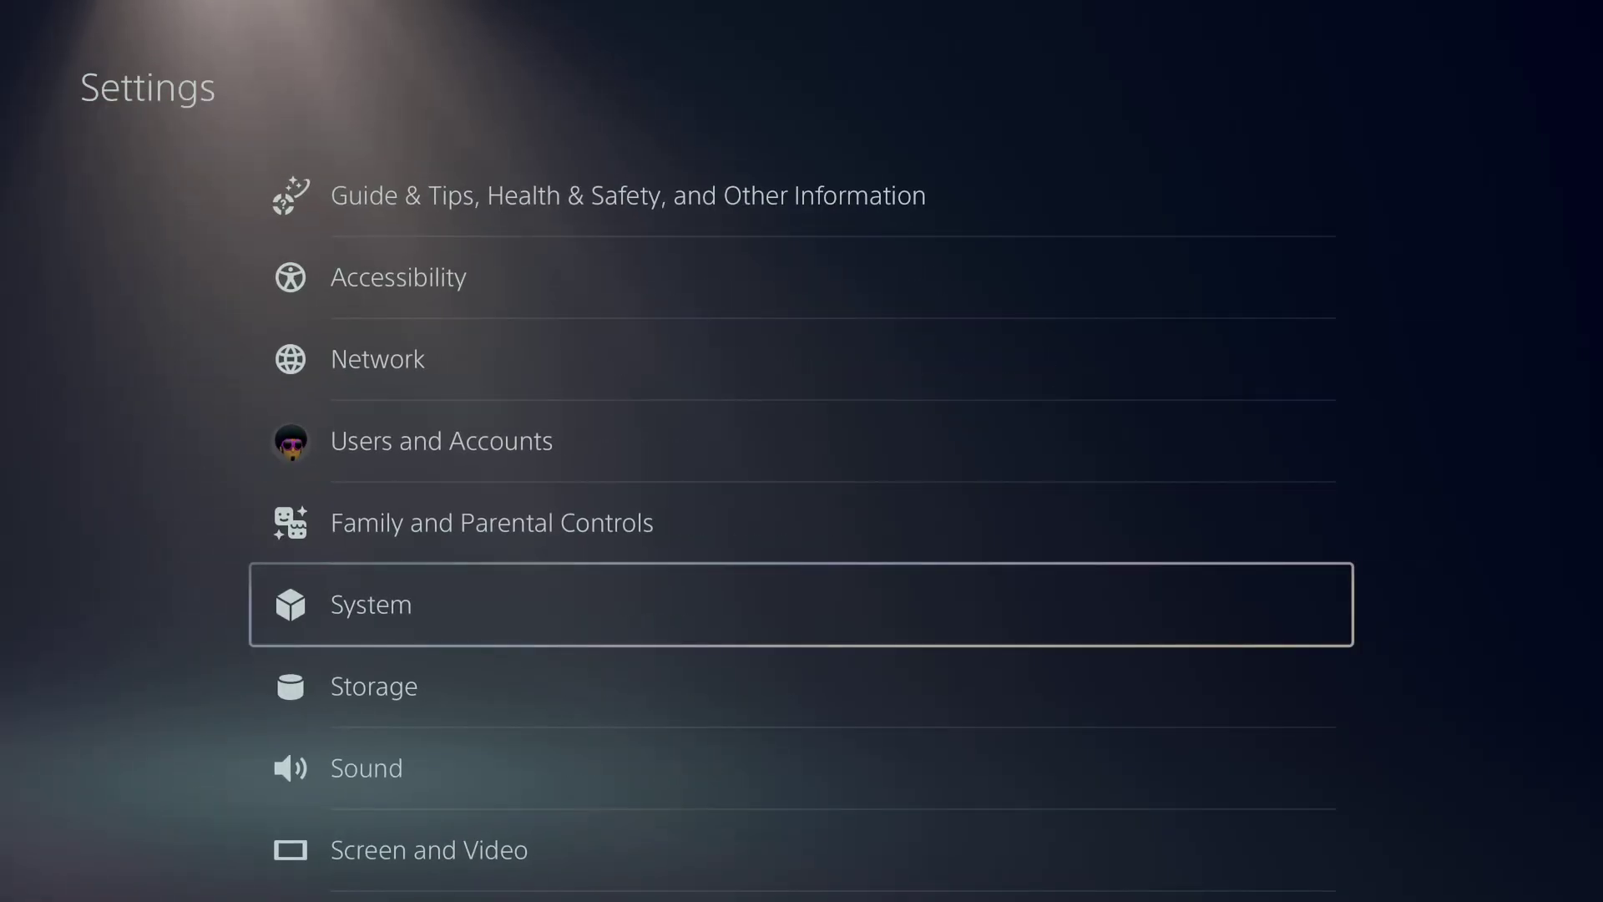
key("Escape")
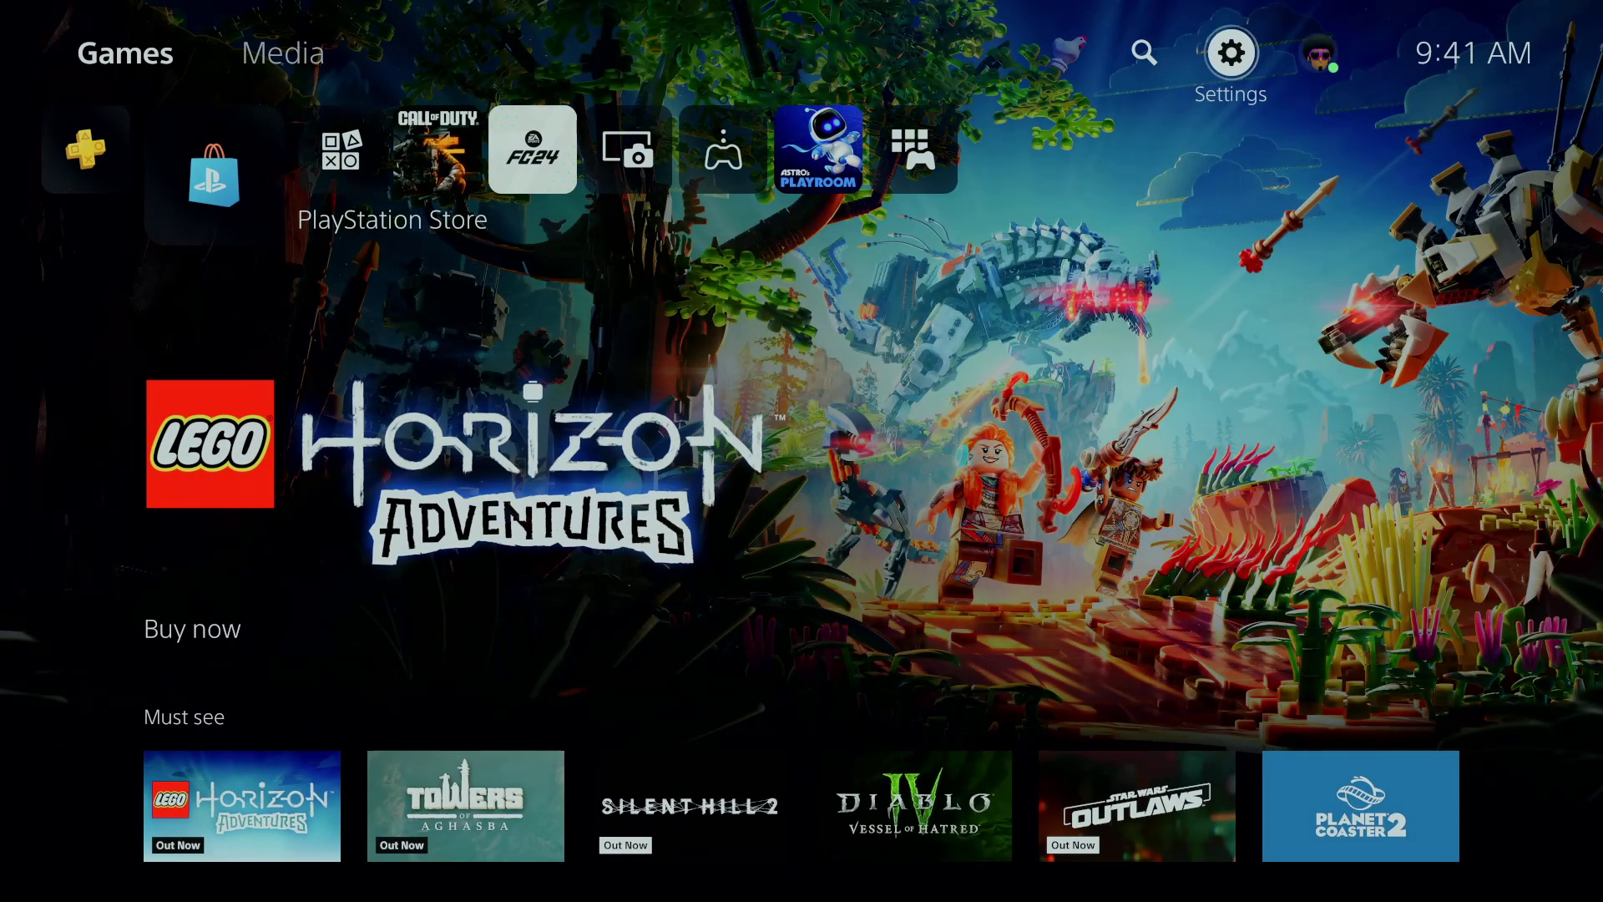